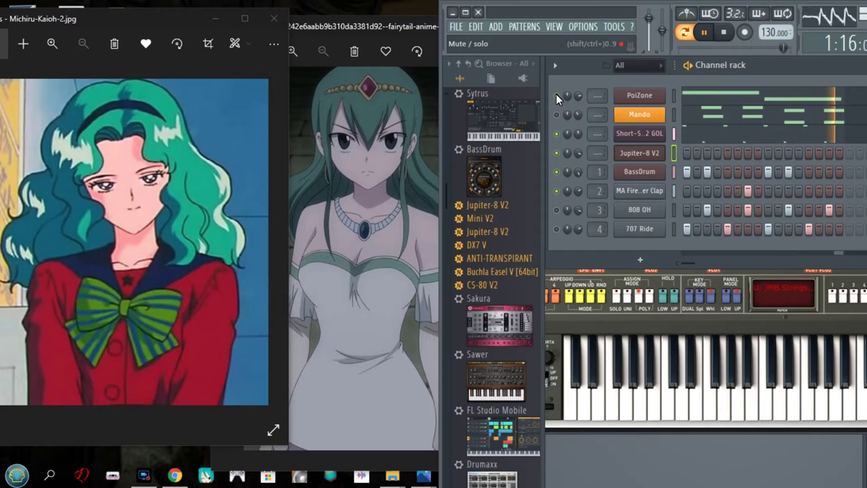
- Bring up the Jupiter-8 V2 synth while the loop plays, and unmute the PoiZone and Mando channels
{"action": "left_click", "coordinate": [621, 151]}
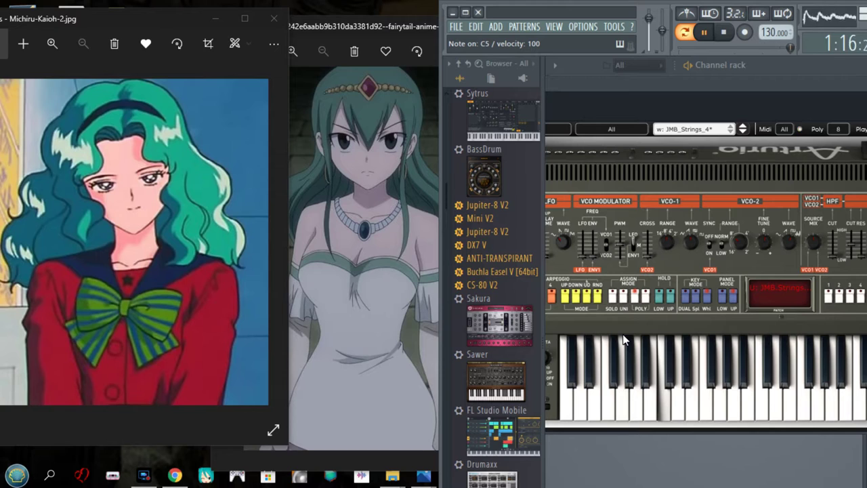
{"action": "left_click", "coordinate": [589, 66]}
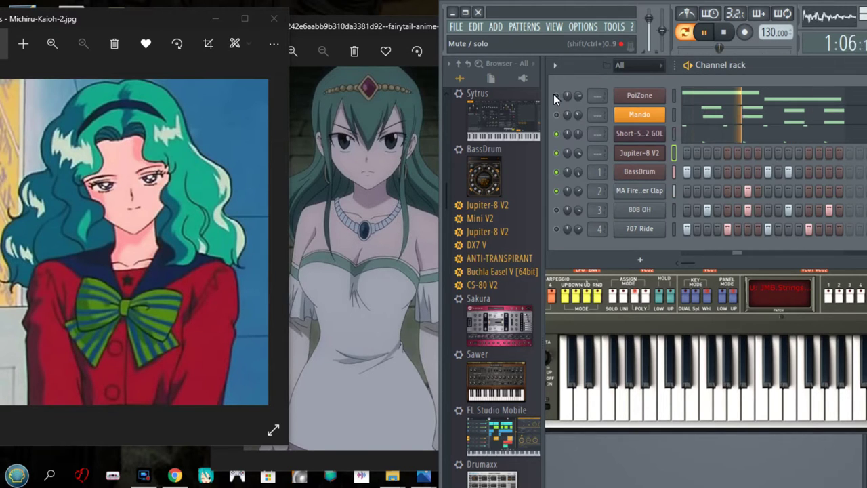
{"action": "left_click", "coordinate": [605, 329]}
{"action": "mouse_move", "coordinate": [663, 81]}
{"action": "left_mouse_down"}
{"action": "mouse_move", "coordinate": [649, 75]}
{"action": "mouse_move", "coordinate": [658, 76]}
{"action": "left_mouse_up"}
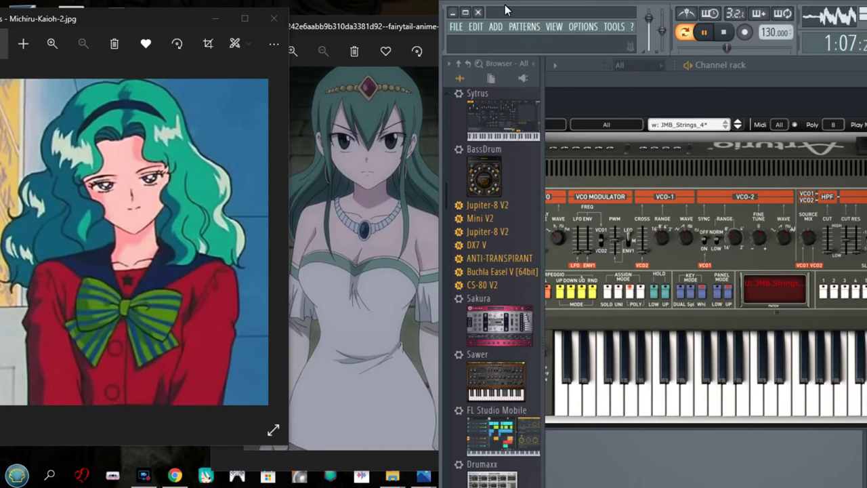
{"action": "left_click", "coordinate": [589, 65]}
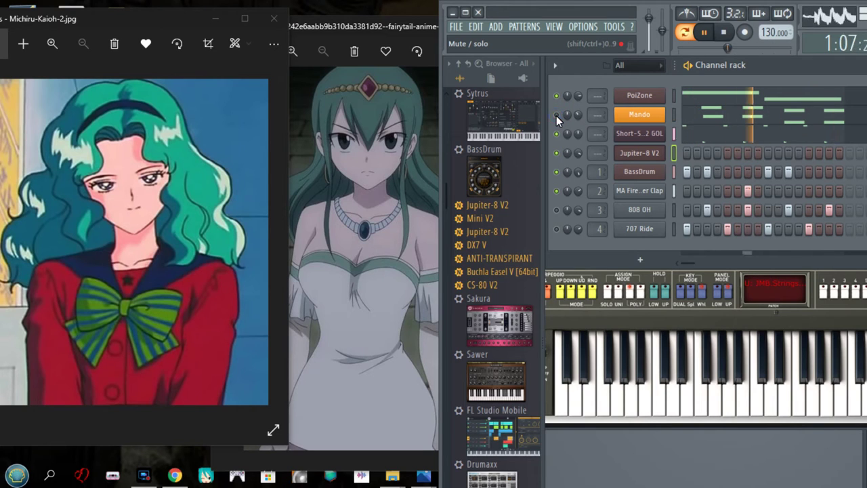
- Show the Jupiter-8 V2 channel's miscellaneous settings and set its root note to C5
{"action": "left_click", "coordinate": [624, 151]}
{"action": "left_click", "coordinate": [625, 151]}
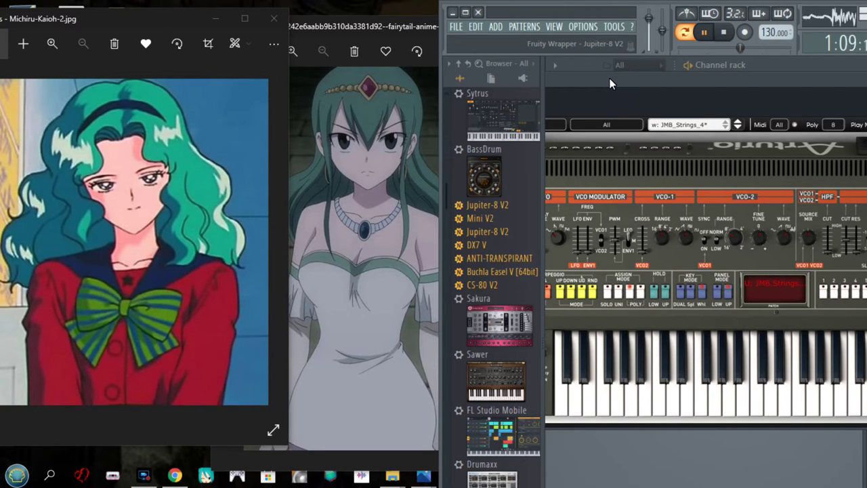
{"action": "left_click_drag", "start_coordinate": [609, 78], "coordinate": [656, 78]}
{"action": "left_click", "coordinate": [558, 102]}
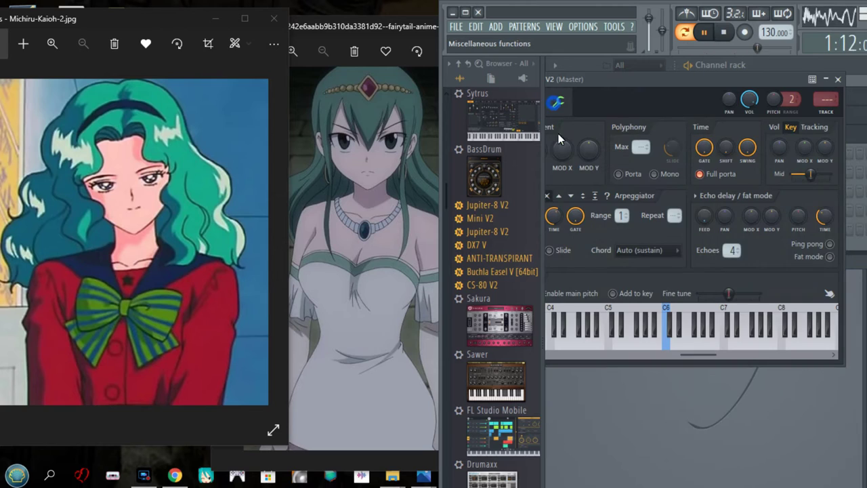
{"action": "right_click", "coordinate": [611, 343]}
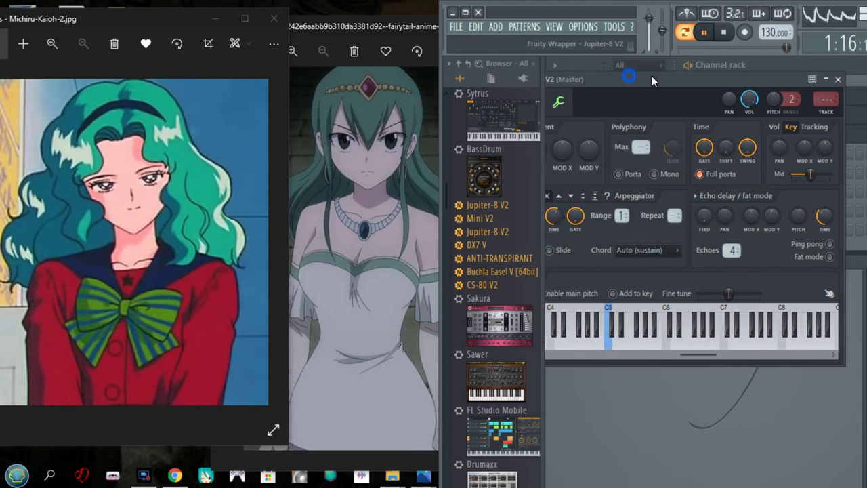
{"action": "left_click_drag", "start_coordinate": [631, 75], "coordinate": [653, 78]}
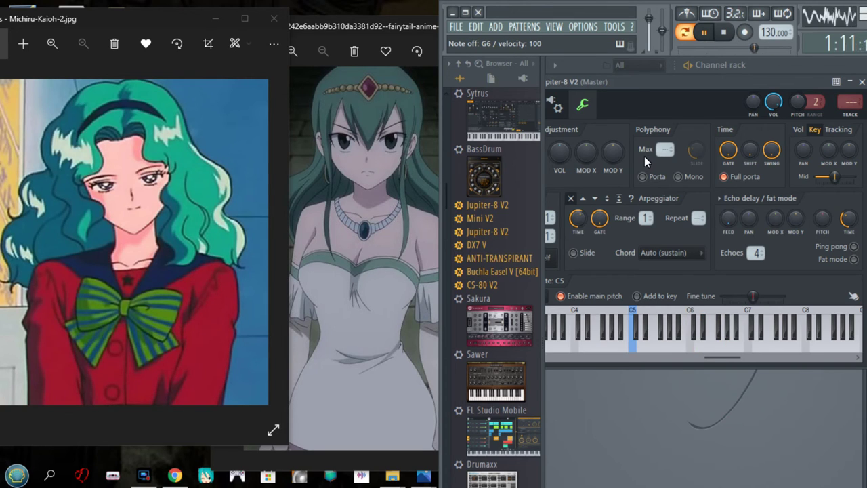
- Open the Short-Step 2 GOL channel settings and transpose it live through root notes G7, C8, G7, F7 and C8
{"action": "left_click", "coordinate": [585, 69]}
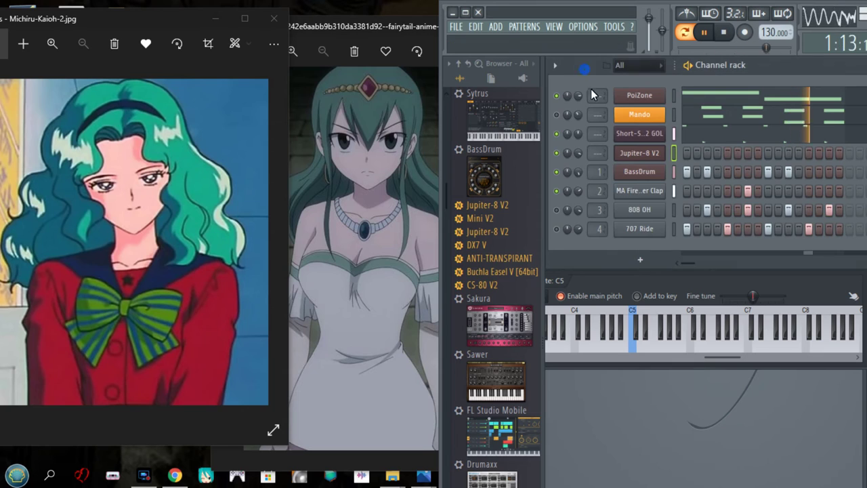
{"action": "left_click", "coordinate": [647, 133]}
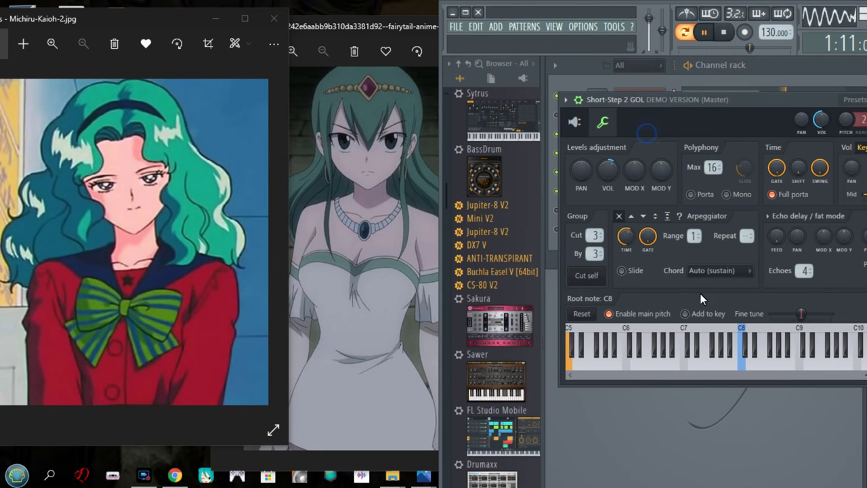
{"action": "right_click", "coordinate": [718, 365]}
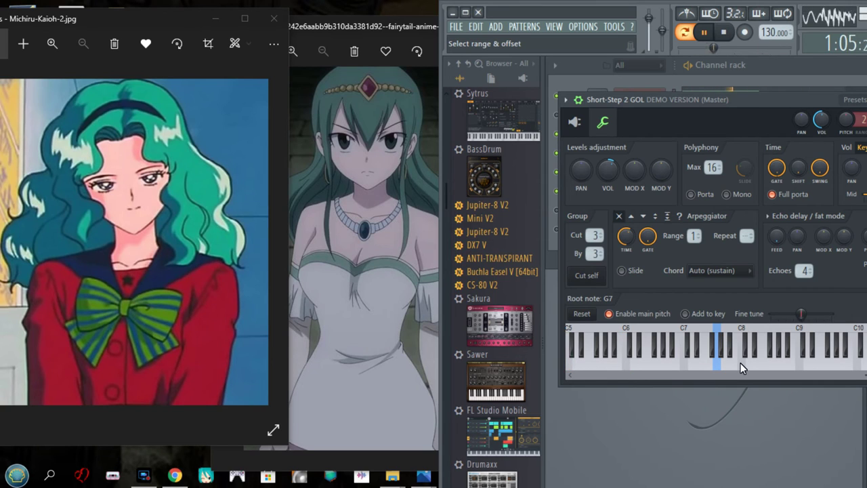
{"action": "right_click", "coordinate": [740, 366]}
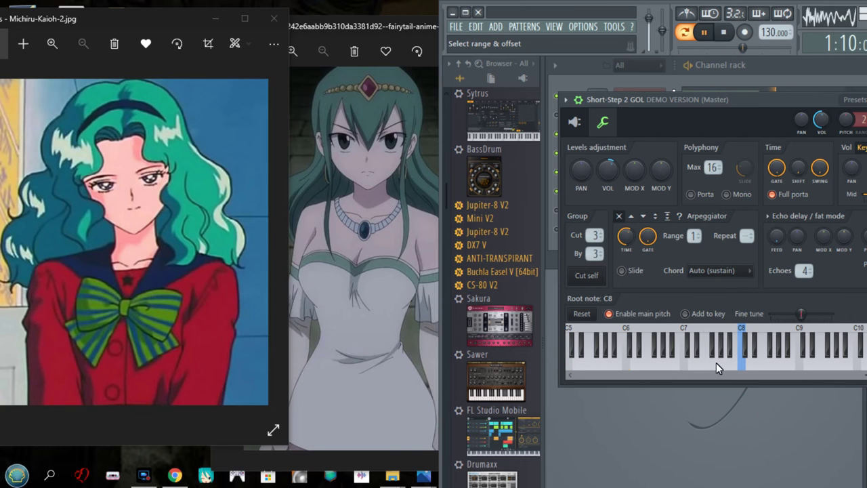
{"action": "right_click", "coordinate": [716, 362]}
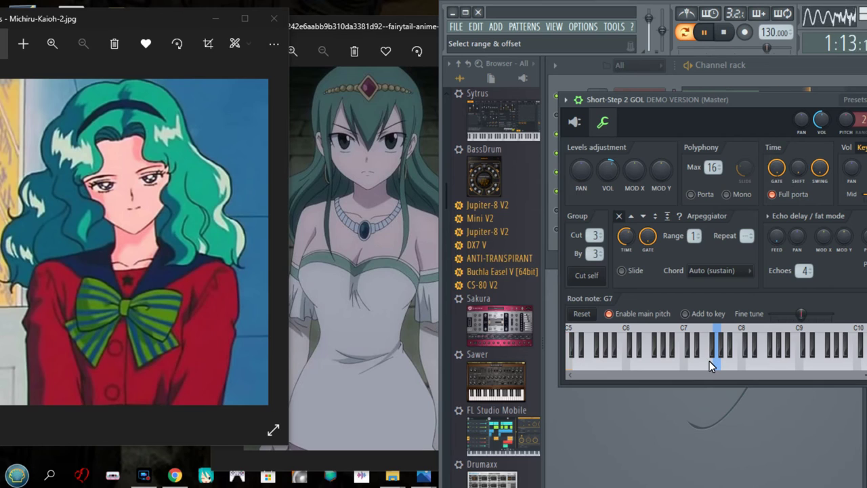
{"action": "right_click", "coordinate": [709, 361]}
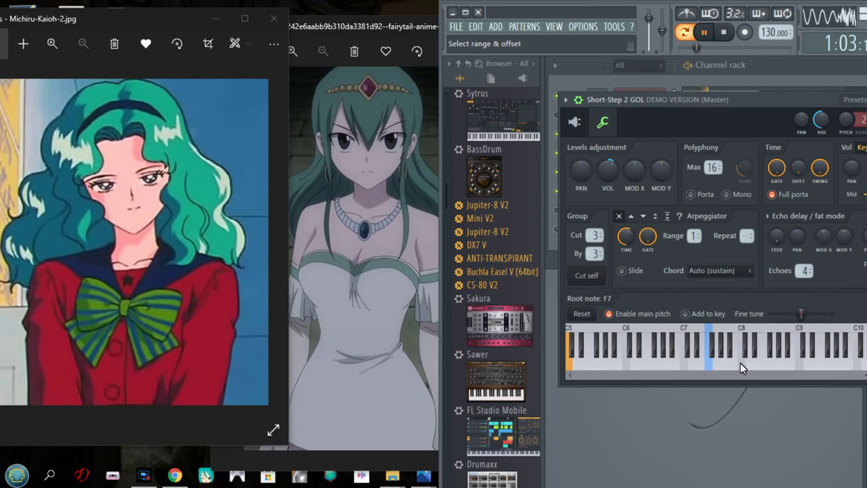
{"action": "right_click", "coordinate": [740, 366]}
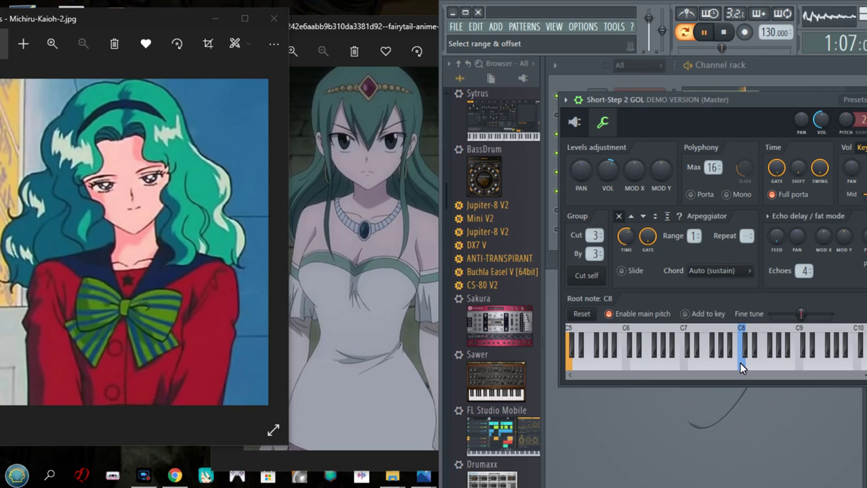
- Transpose Short-Step 2 GOL live through root notes G7, C7, G7, F7 and back to C8
{"action": "right_click", "coordinate": [716, 362]}
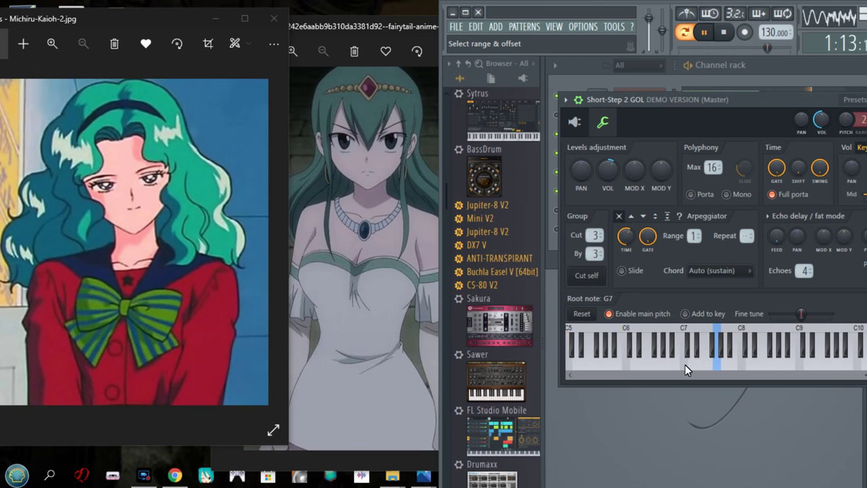
{"action": "right_click", "coordinate": [685, 365]}
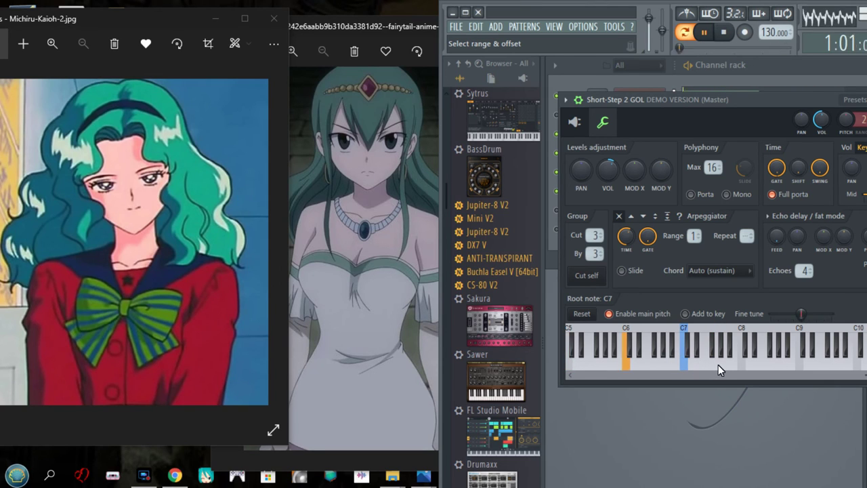
{"action": "right_click", "coordinate": [718, 362]}
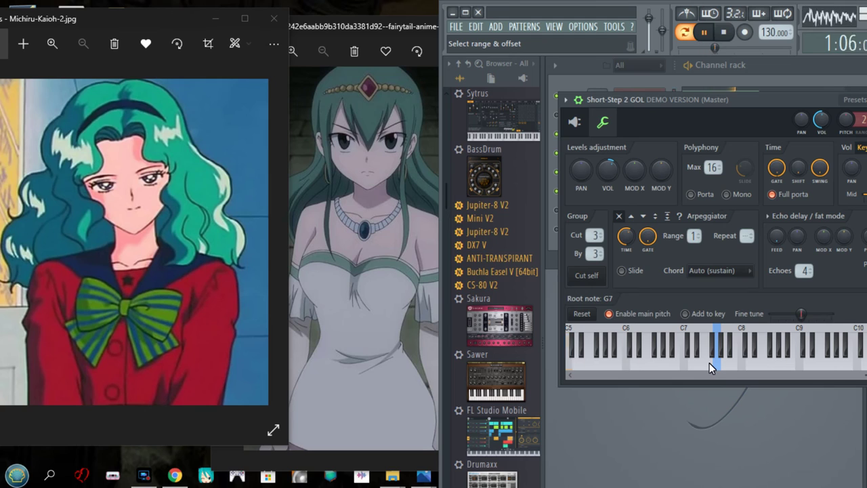
{"action": "right_click", "coordinate": [709, 363]}
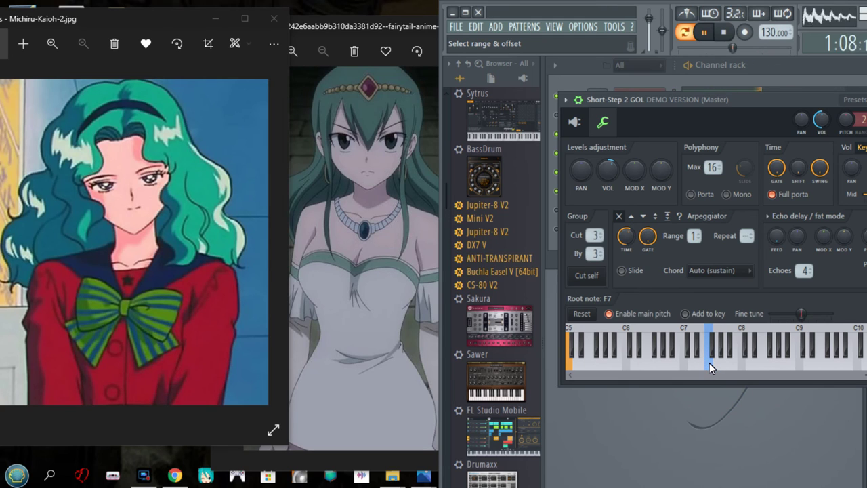
{"action": "right_click", "coordinate": [741, 365]}
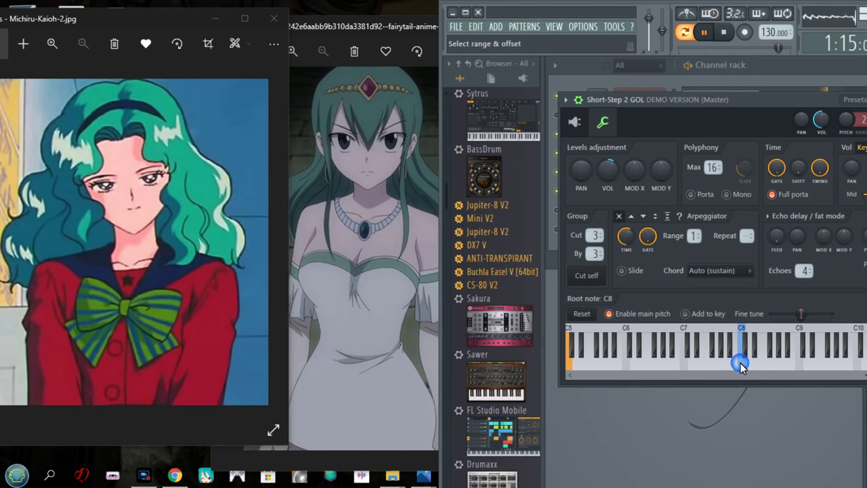
- Mute the Mando and clap channels, and transpose Short-Step 2 GOL through root notes G7, F7 and C8
{"action": "left_click", "coordinate": [580, 66]}
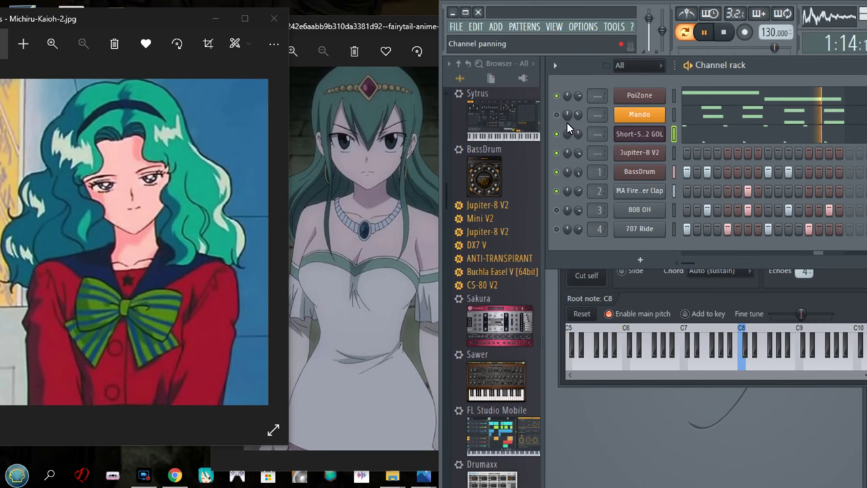
{"action": "left_click", "coordinate": [556, 191]}
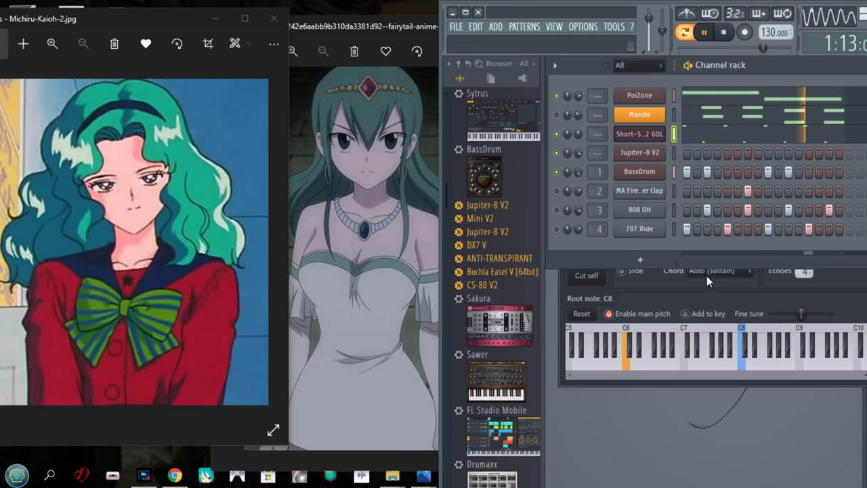
{"action": "right_click", "coordinate": [716, 360]}
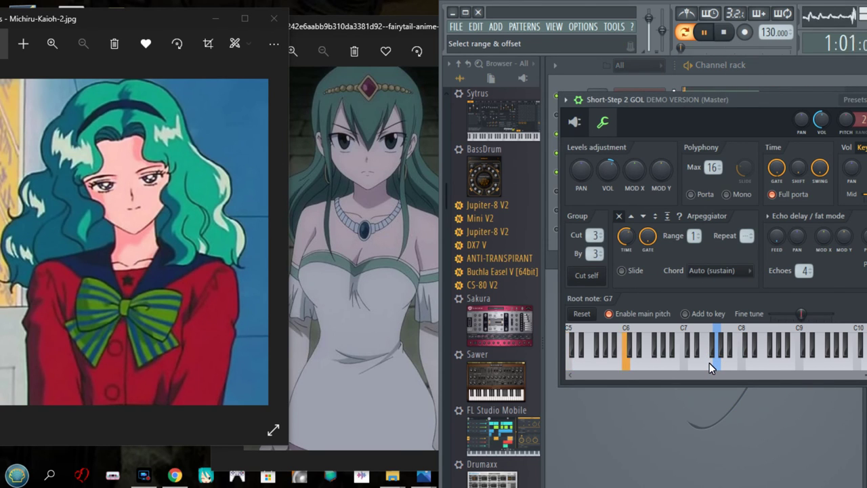
{"action": "right_click", "coordinate": [710, 363]}
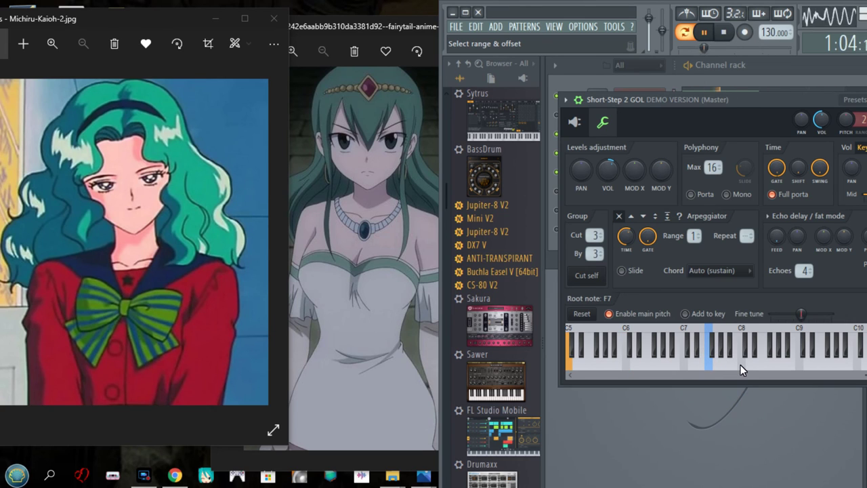
{"action": "right_click", "coordinate": [740, 365]}
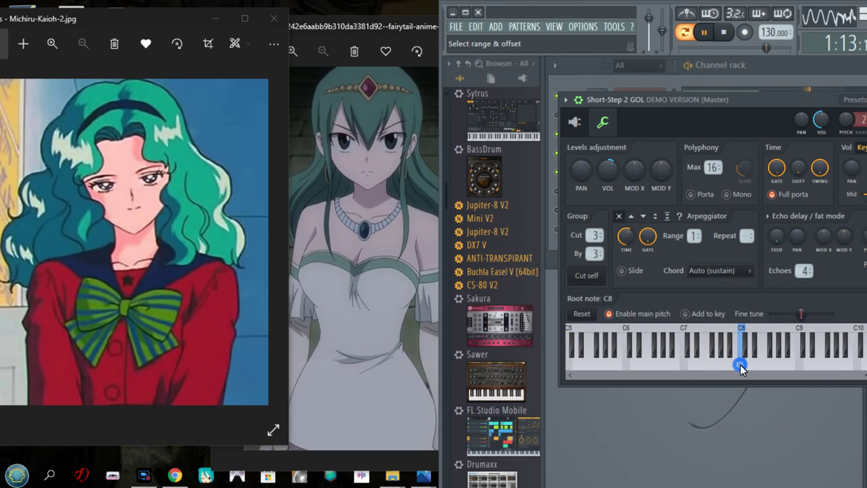
- Mute the BassDrum channel and switch the Short-Step 2 GOL root note to G7 and back to C8
{"action": "left_click", "coordinate": [576, 65]}
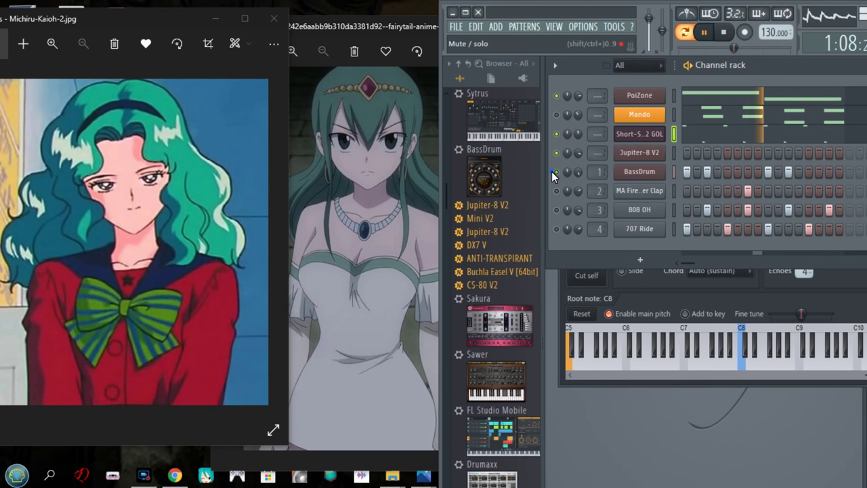
{"action": "right_click", "coordinate": [718, 366]}
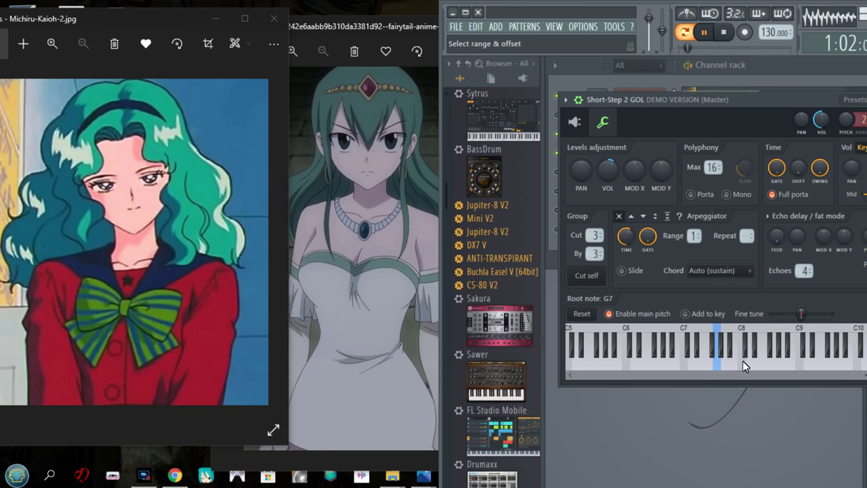
{"action": "right_click", "coordinate": [742, 360]}
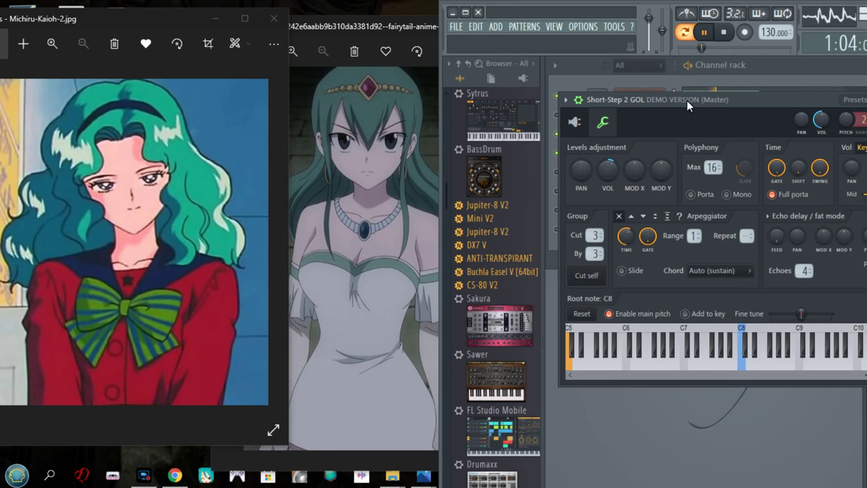
- Stop the loop playback and bring up the Screen Recorder window
{"action": "left_click", "coordinate": [723, 33]}
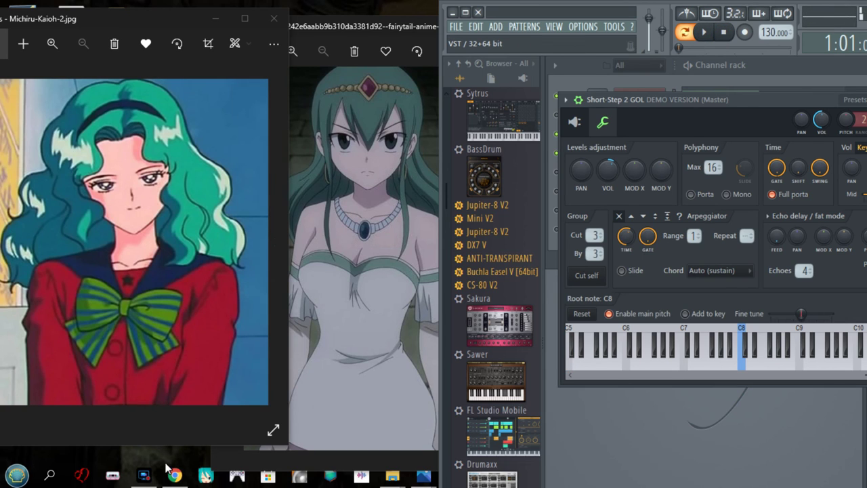
{"action": "mouse_move", "coordinate": [144, 477]}
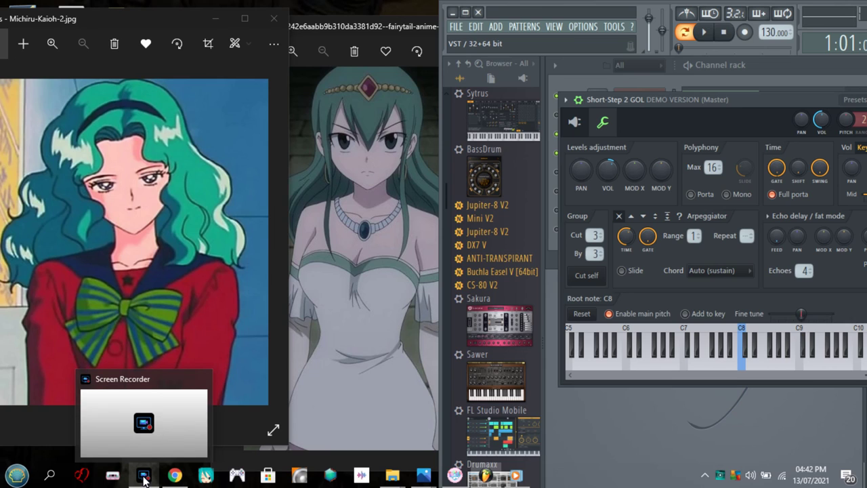
{"action": "left_click", "coordinate": [144, 478]}
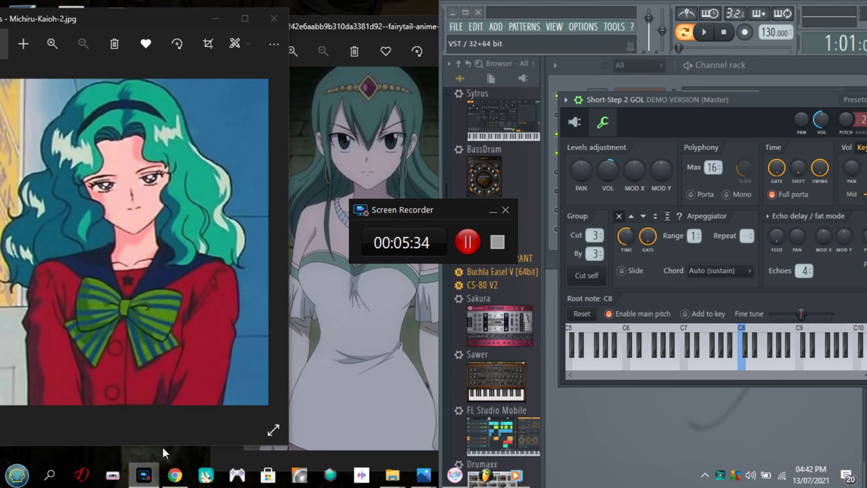